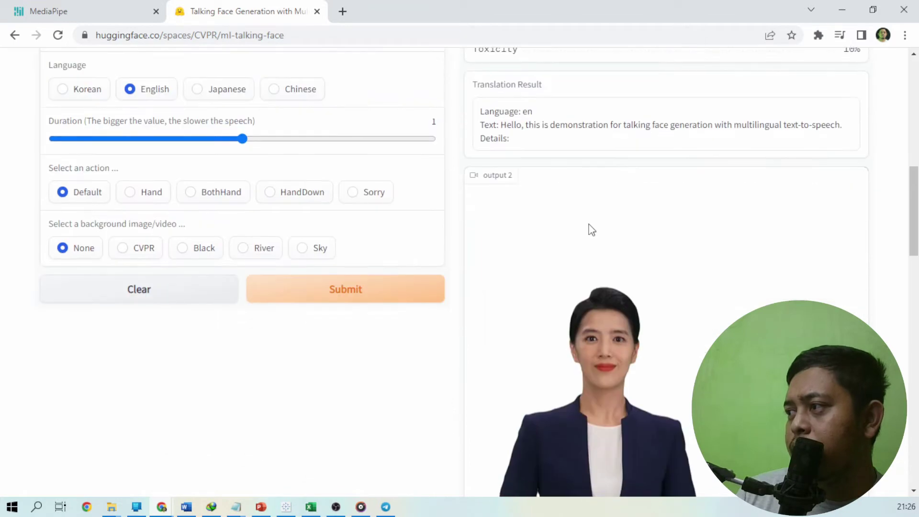
# Step: Examine the talking-face demo's notes, input settings, toxicity score, translation result and generated video without a background
pyautogui.scroll(4, 550, 215)
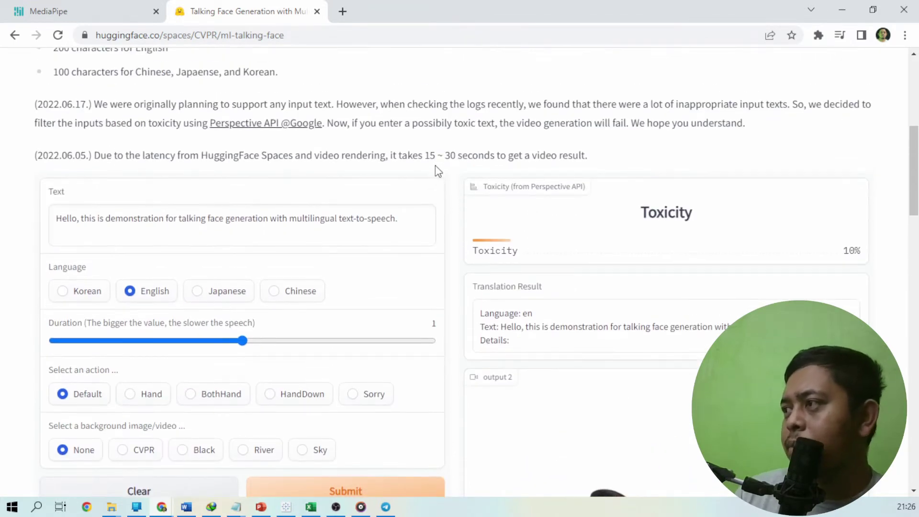
pyautogui.scroll(-6, 435, 165)
pyautogui.scroll(4, 482, 180)
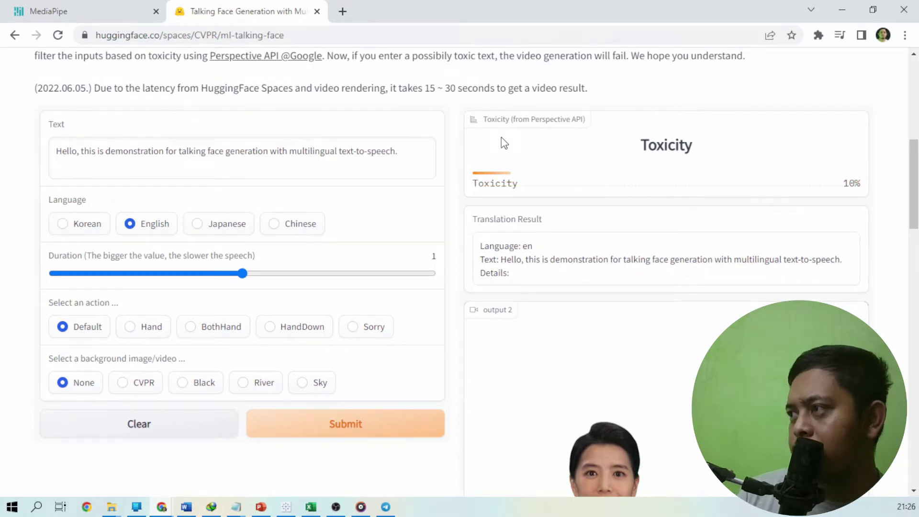
pyautogui.scroll(-3, 577, 159)
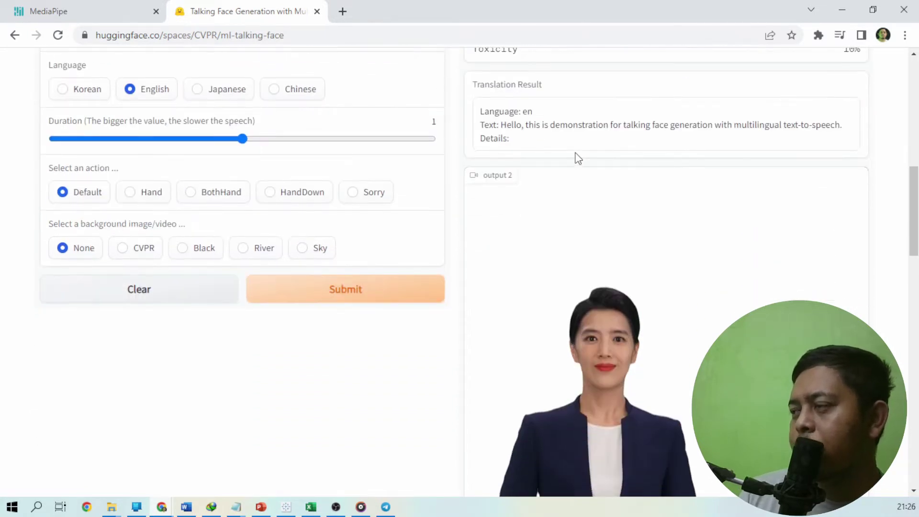
pyautogui.scroll(-5, 577, 158)
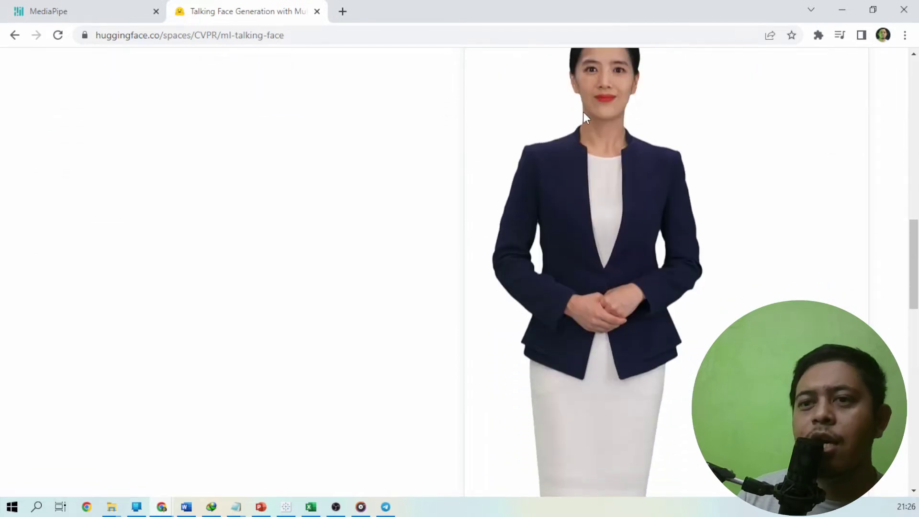
pyautogui.scroll(1, 581, 115)
pyautogui.scroll(-4, 581, 131)
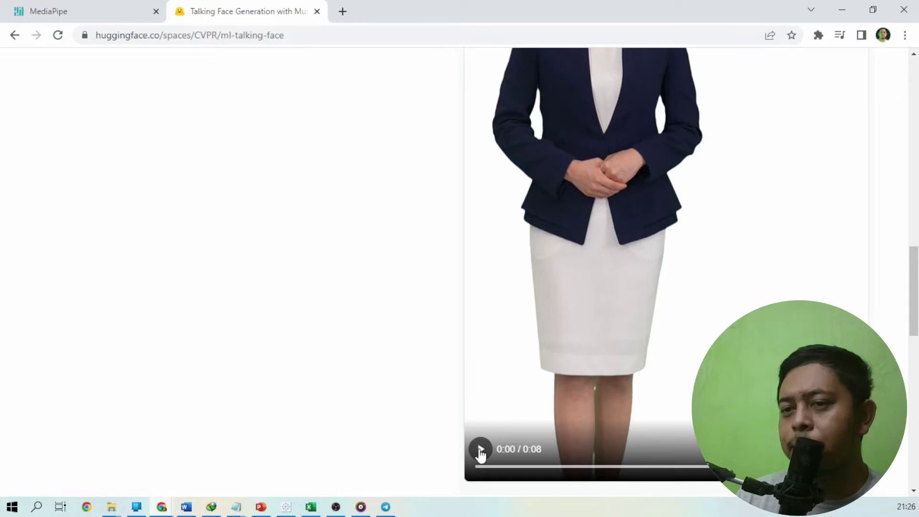
pyautogui.scroll(4, 500, 245)
pyautogui.scroll(-1, 497, 236)
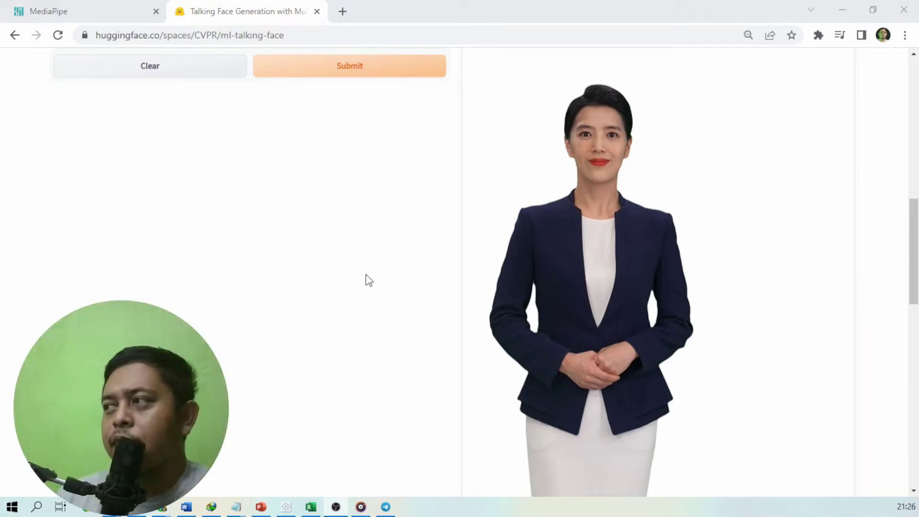
pyautogui.scroll(3, 738, 170)
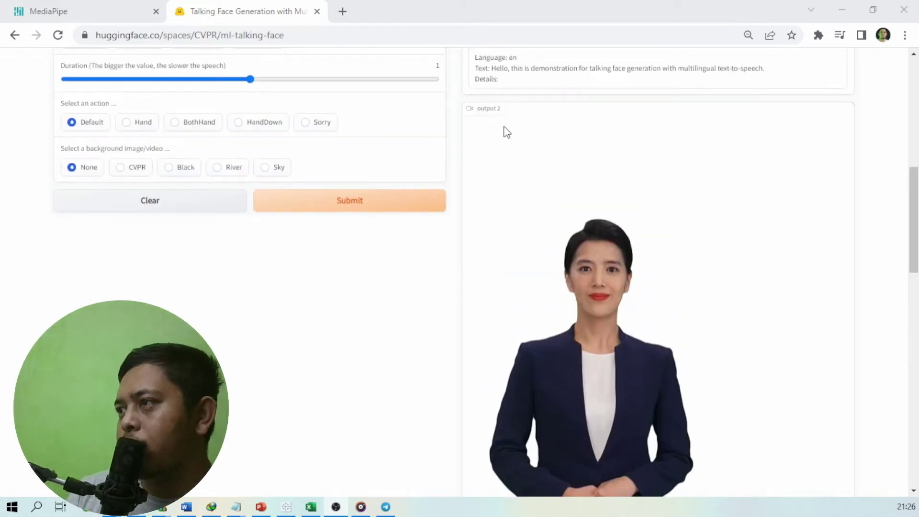
pyautogui.scroll(3, 515, 139)
pyautogui.scroll(-10, 621, 282)
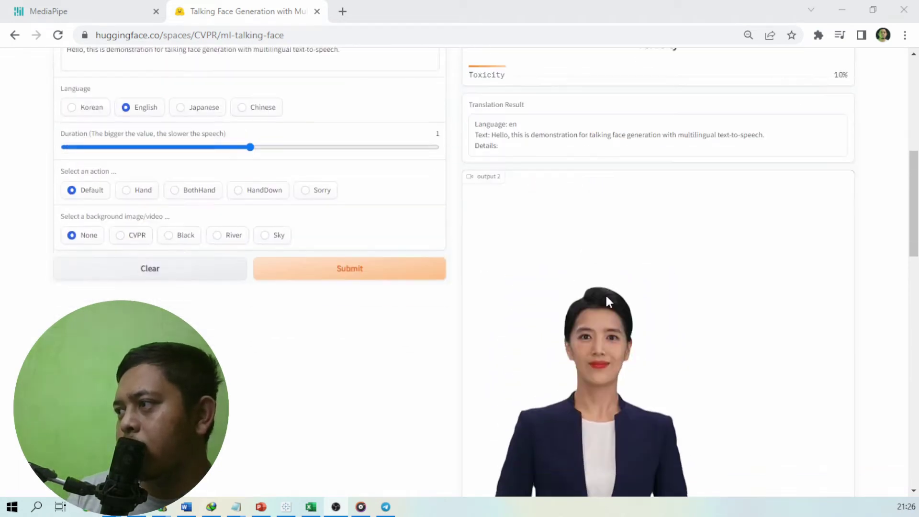
pyautogui.scroll(1, 622, 284)
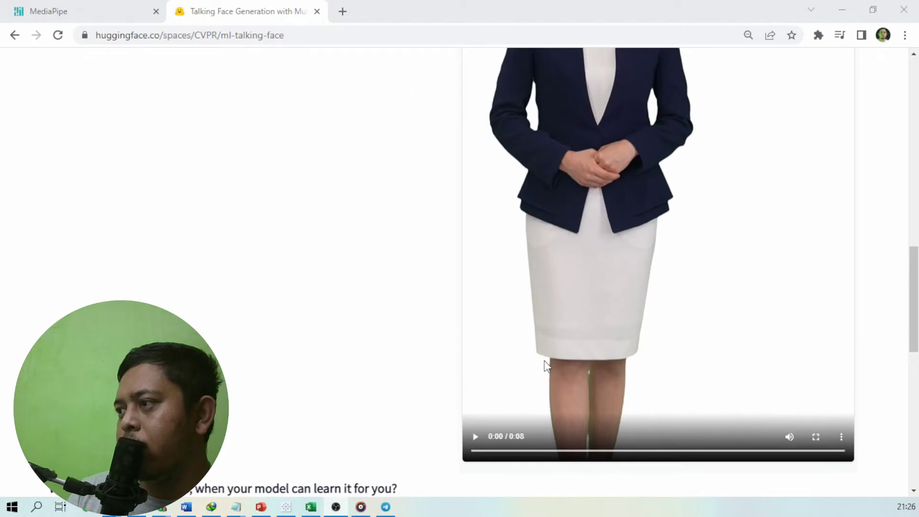
# Step: Play the generated plain-background video in full screen and return to the demo page
pyautogui.click(816, 436)
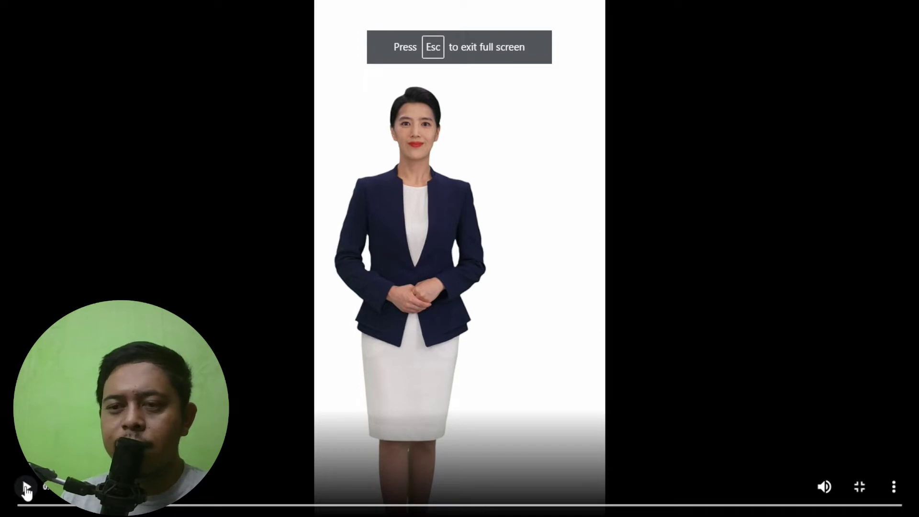
pyautogui.click(27, 487)
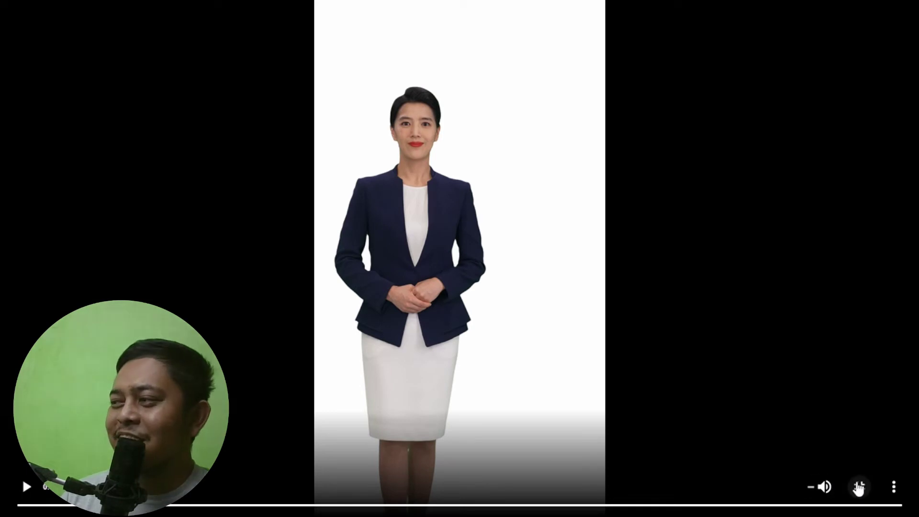
pyautogui.click(858, 487)
# Step: Generate a new English talking-face video with the Hand action and the Sky background
pyautogui.scroll(-10, 455, 246)
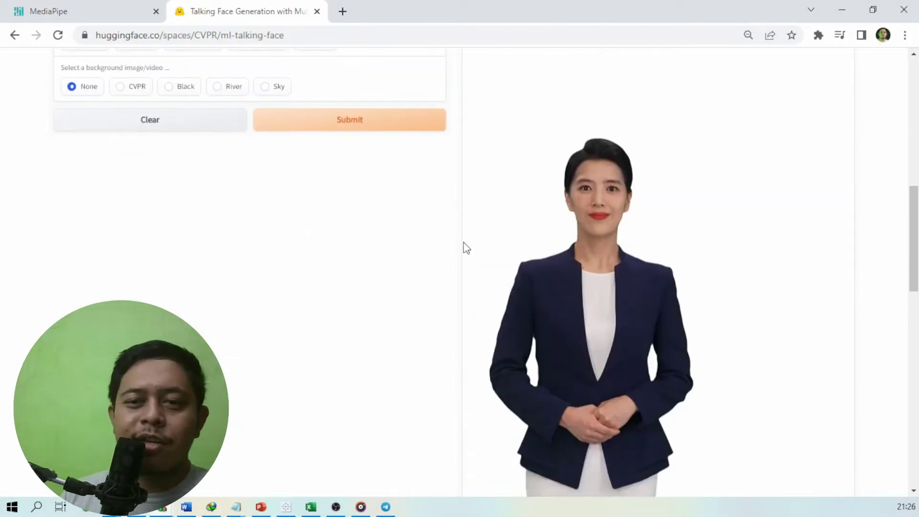
pyautogui.scroll(7, 138, 172)
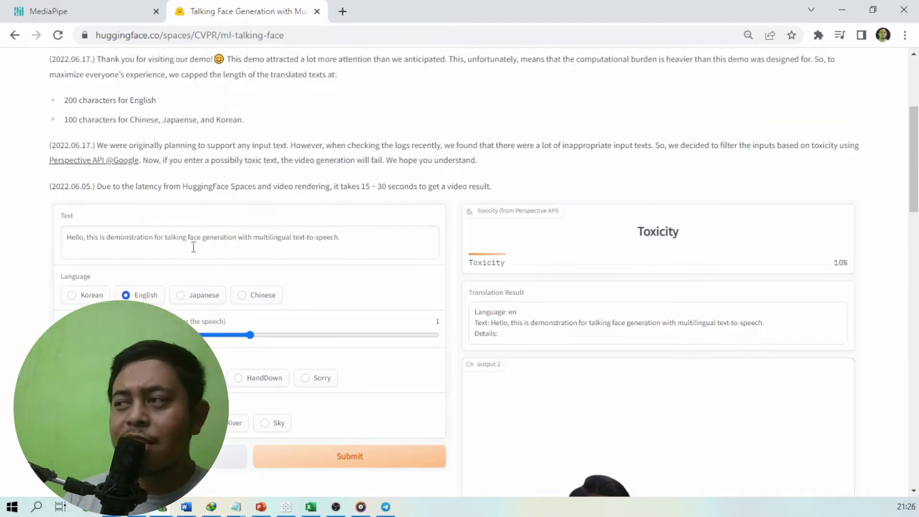
pyautogui.scroll(-1, 194, 247)
pyautogui.scroll(-1, 194, 244)
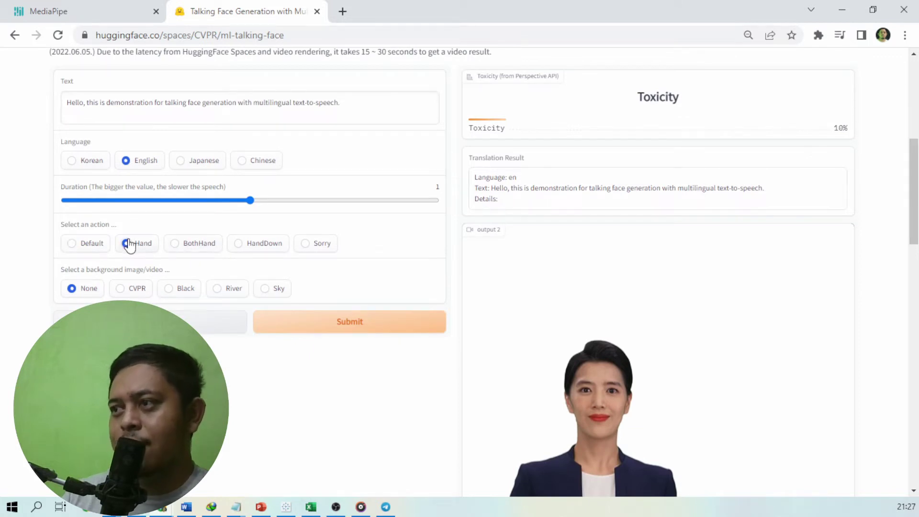
pyautogui.click(263, 290)
pyautogui.click(305, 331)
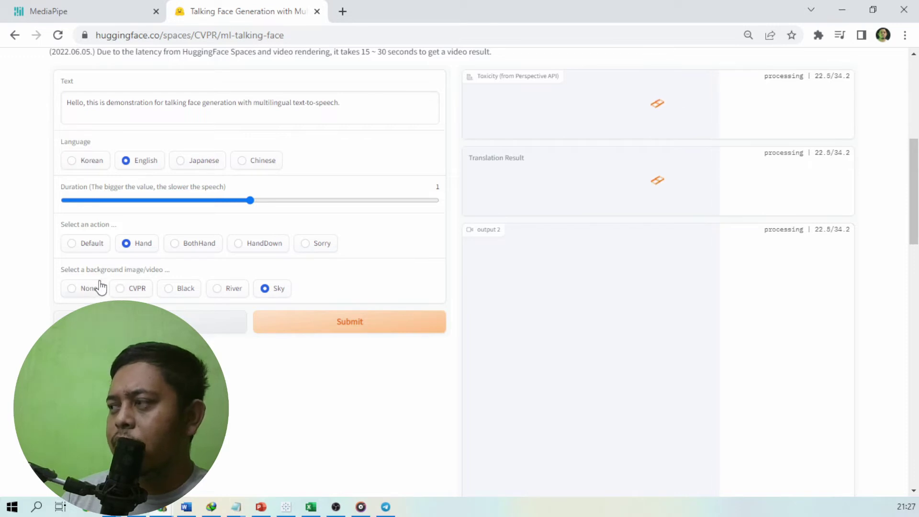
# Step: Examine the chosen generation settings and the resulting video with the sky background
pyautogui.scroll(-1, 133, 287)
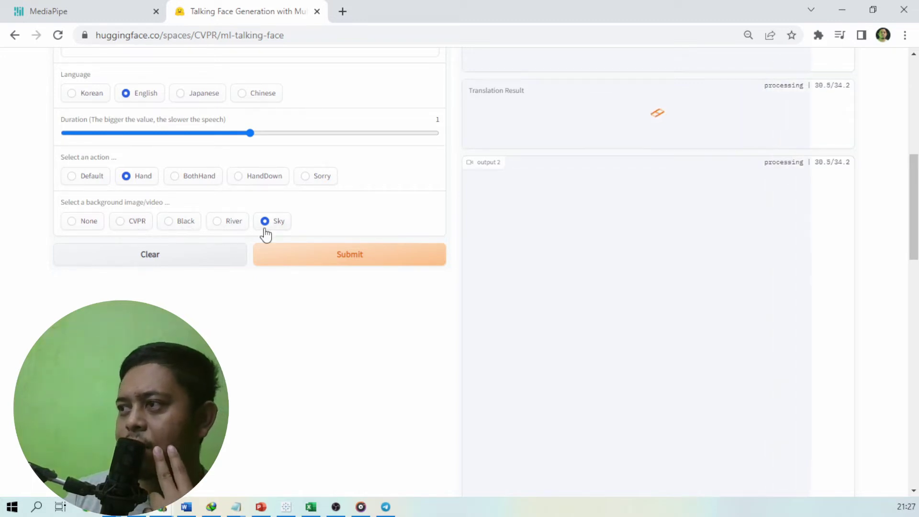
pyautogui.scroll(3, 263, 236)
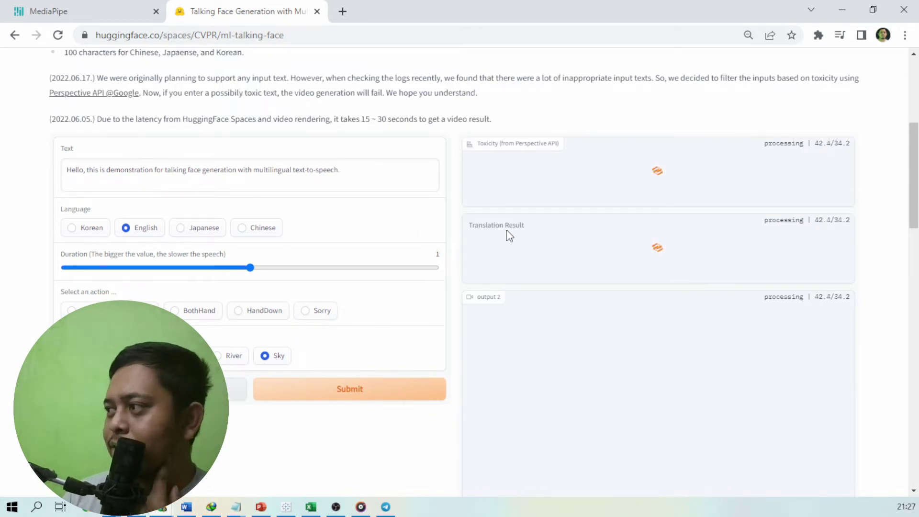
pyautogui.scroll(-4, 507, 236)
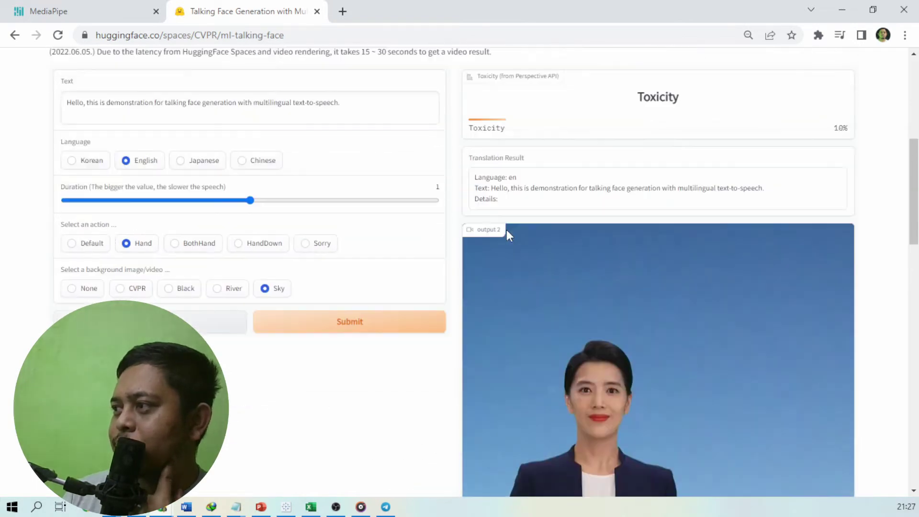
pyautogui.scroll(-4, 504, 230)
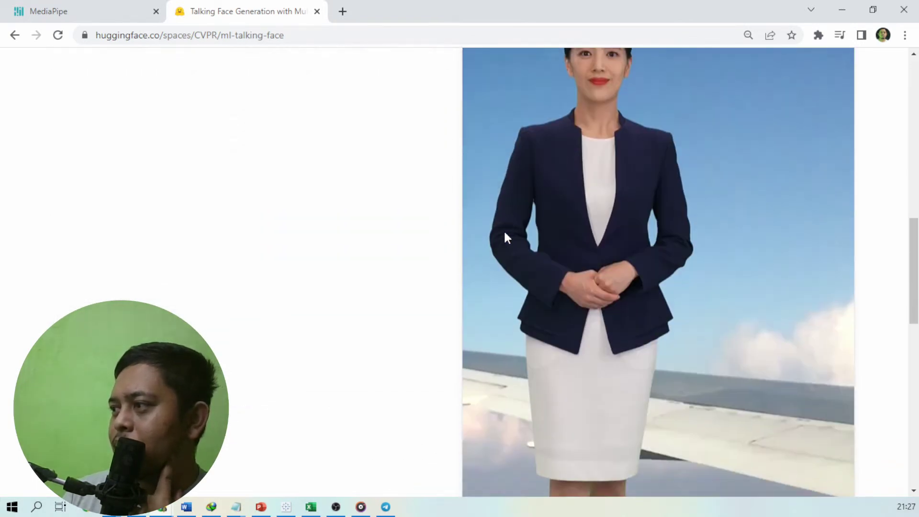
pyautogui.scroll(5, 504, 231)
pyautogui.scroll(-7, 502, 233)
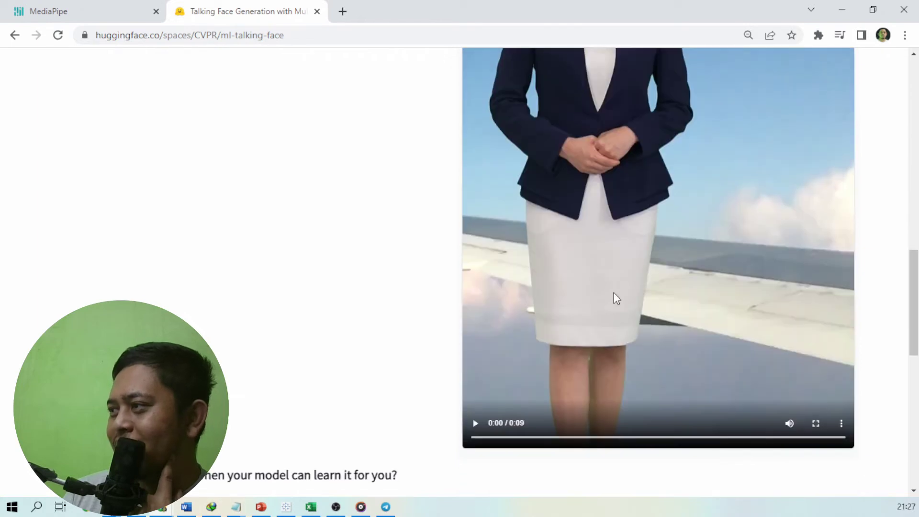
pyautogui.scroll(10, 608, 300)
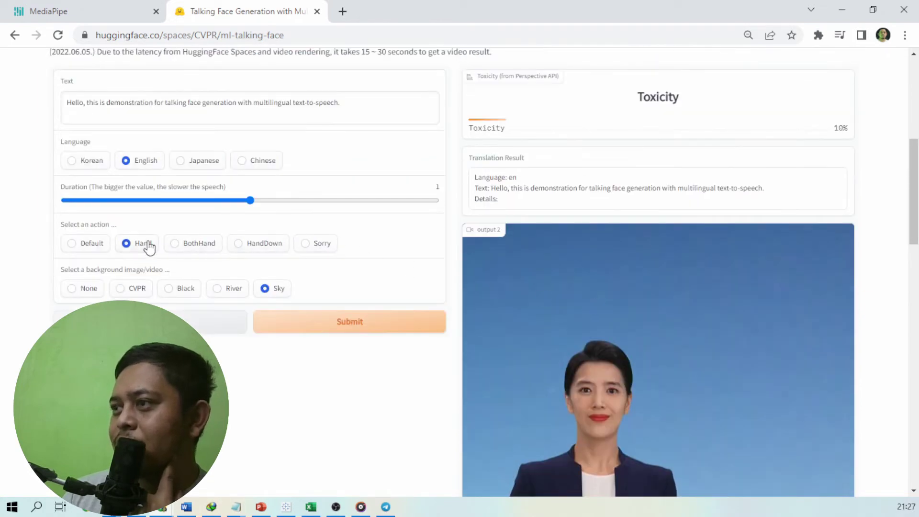
pyautogui.scroll(-10, 268, 259)
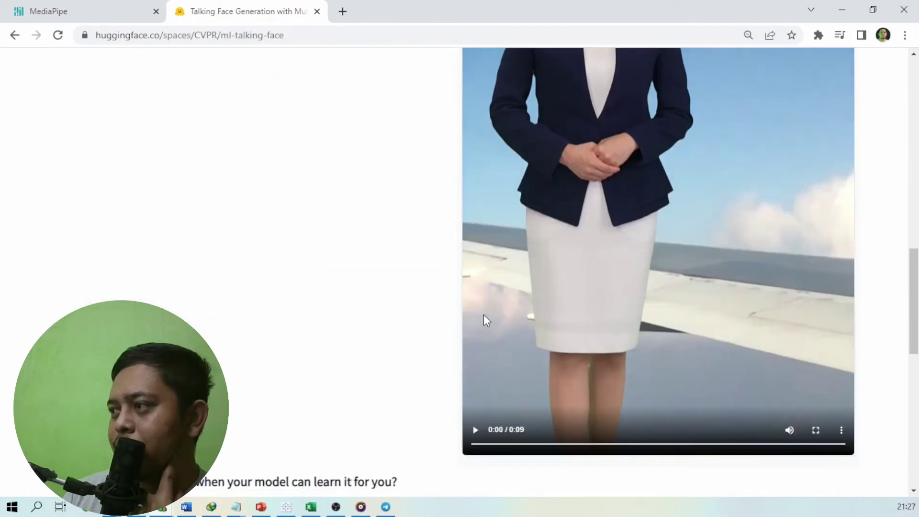
# Step: Play the sky-background video in full screen and return to the demo page
pyautogui.click(815, 423)
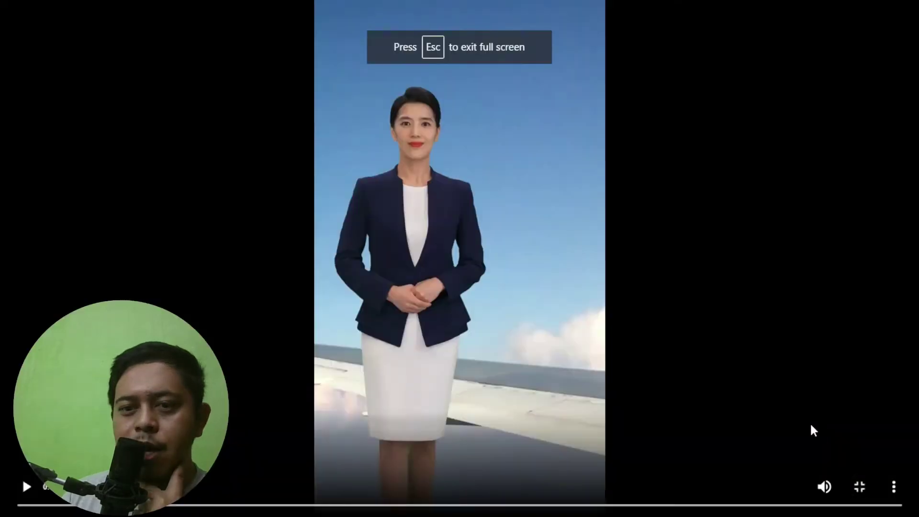
pyautogui.click(26, 487)
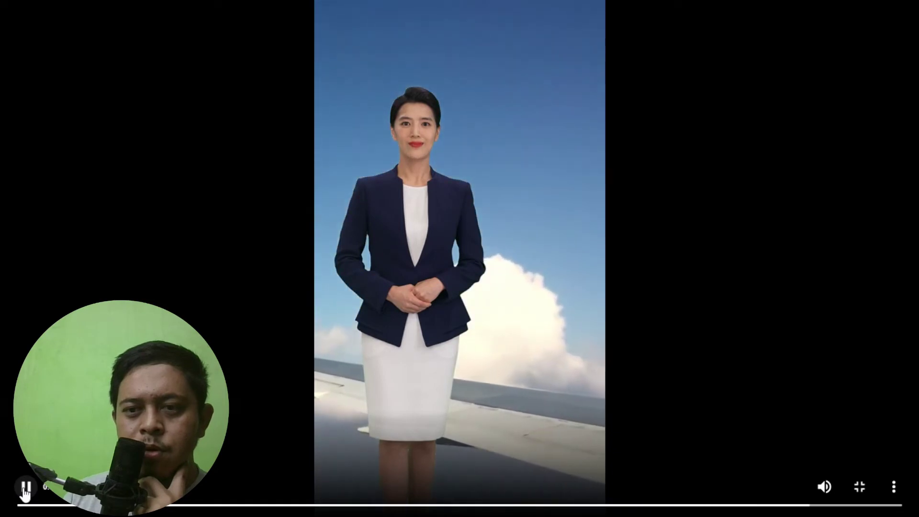
pyautogui.click(25, 487)
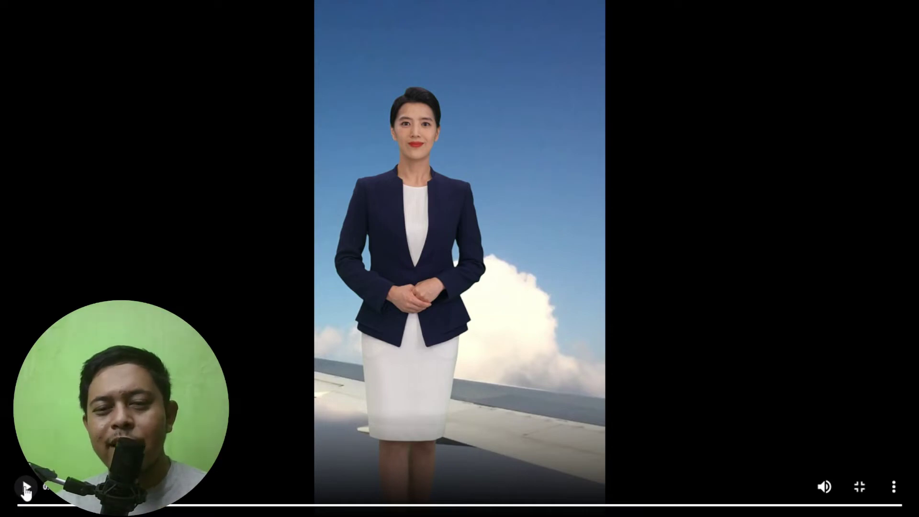
pyautogui.click(859, 486)
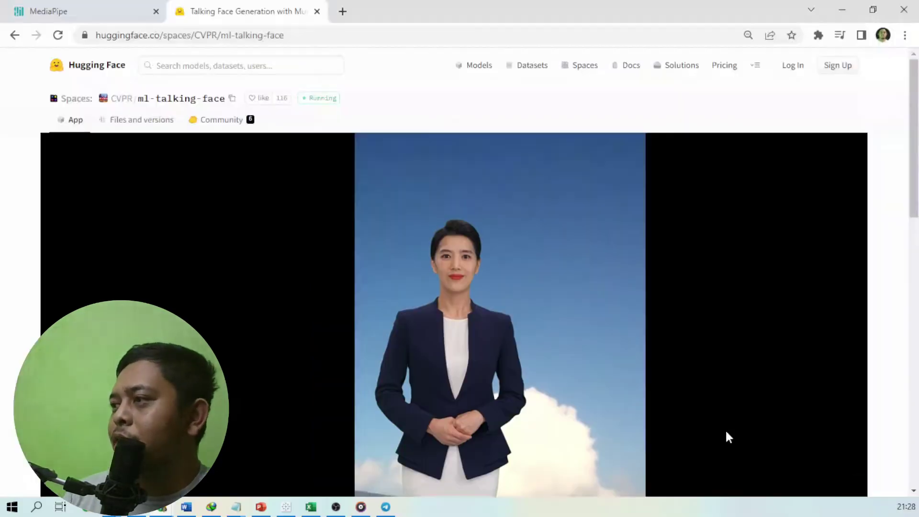
pyautogui.scroll(-10, 514, 392)
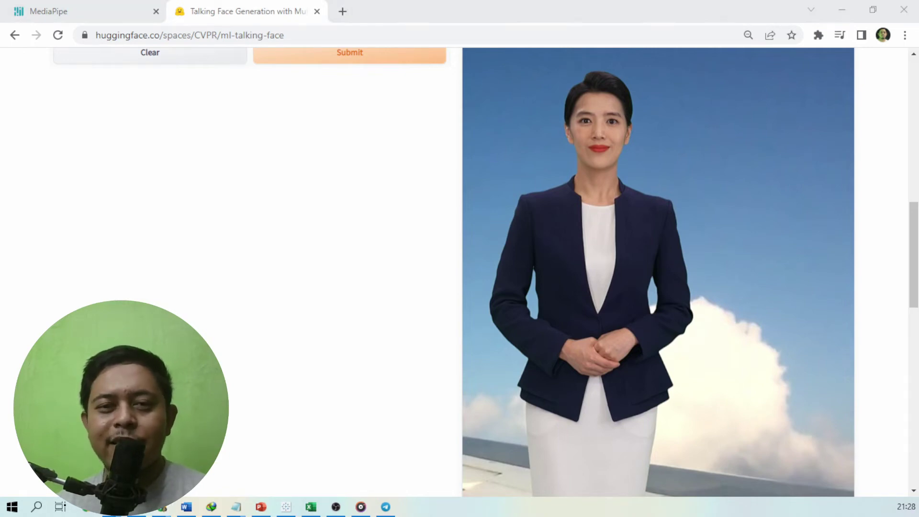
pyautogui.scroll(11, 329, 190)
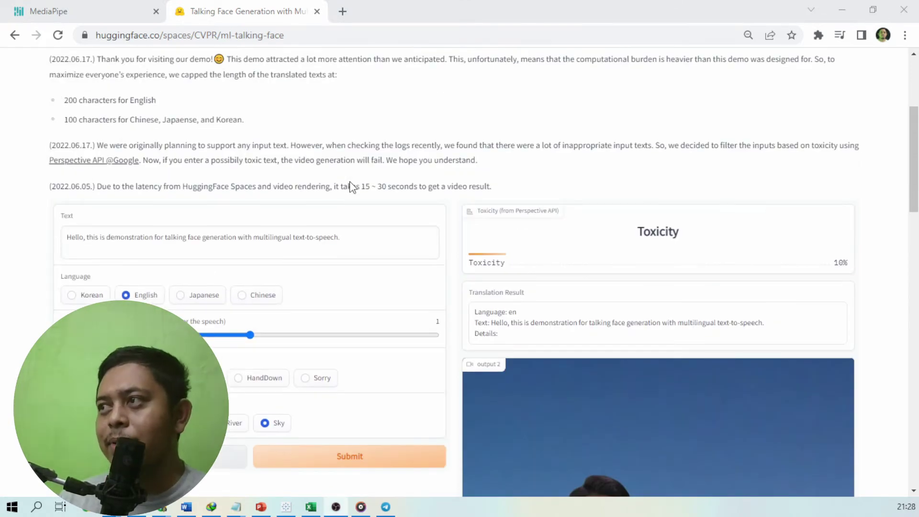
pyautogui.scroll(-3, 301, 239)
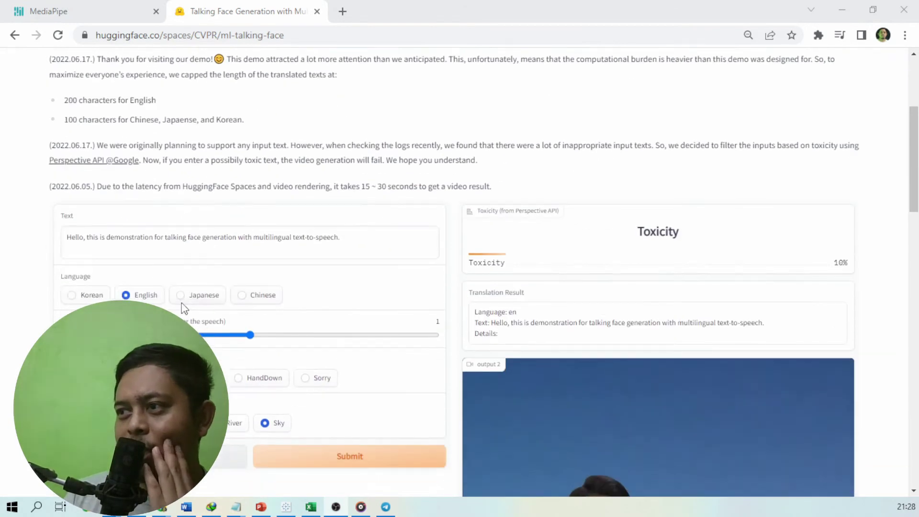
# Step: Open Google Translate (translate.google.com) in a new browser tab
pyautogui.click(342, 11)
pyautogui.write('tra')
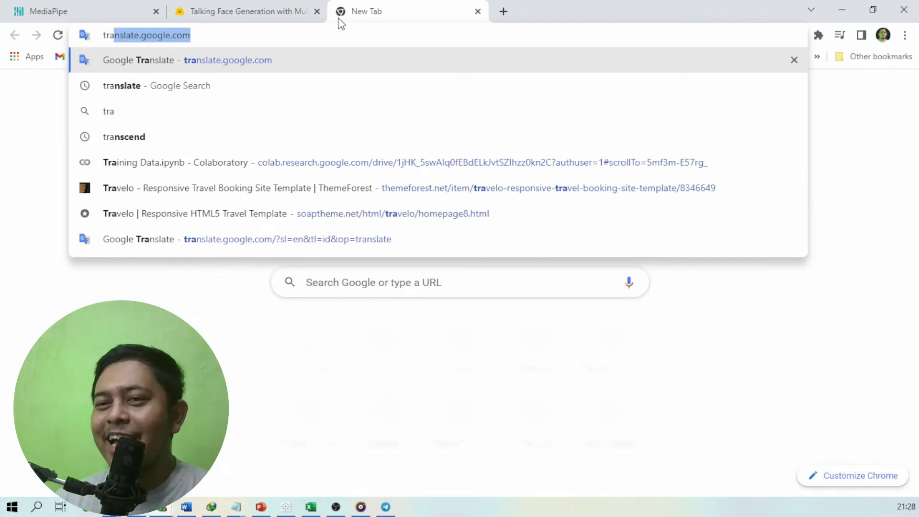
pyautogui.press('Return')
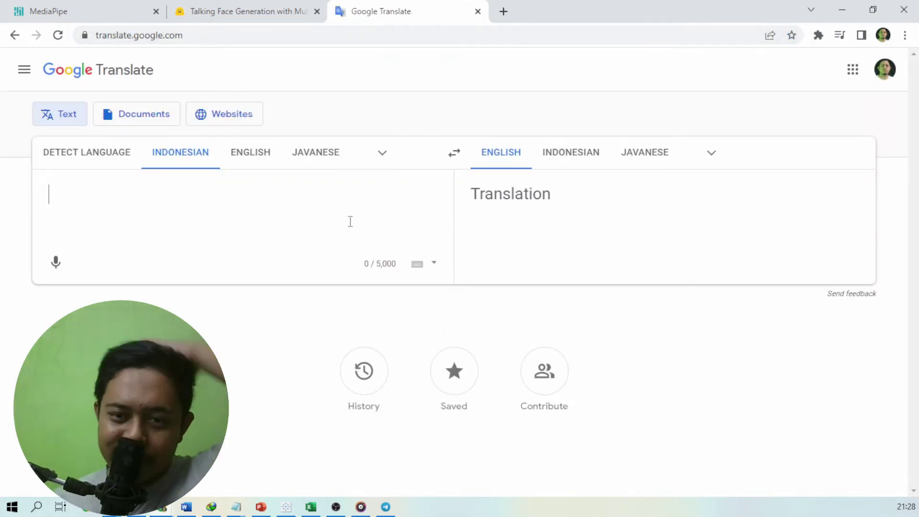
# Step: Enter "halo youtube, saya adalah robot yang bisa membacakan text sesuai yang anda mau" as the Indonesian source text
pyautogui.write('hal')
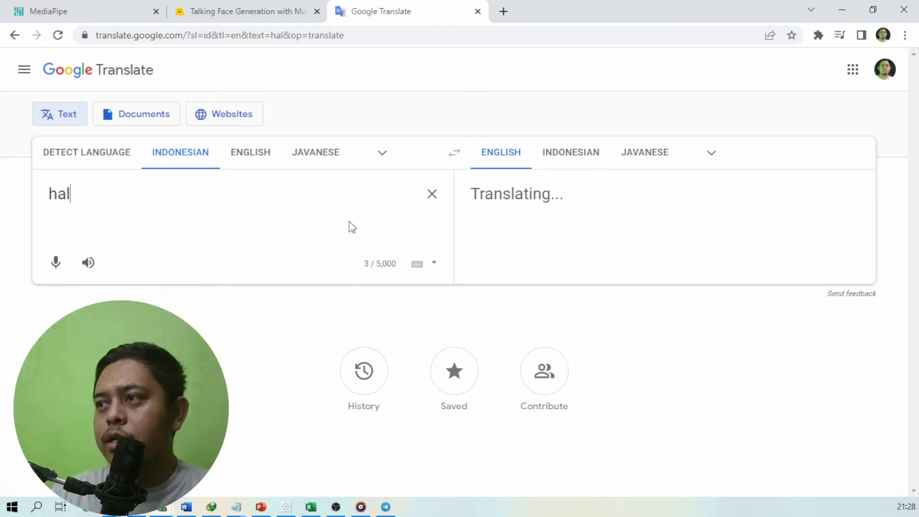
pyautogui.write('o ')
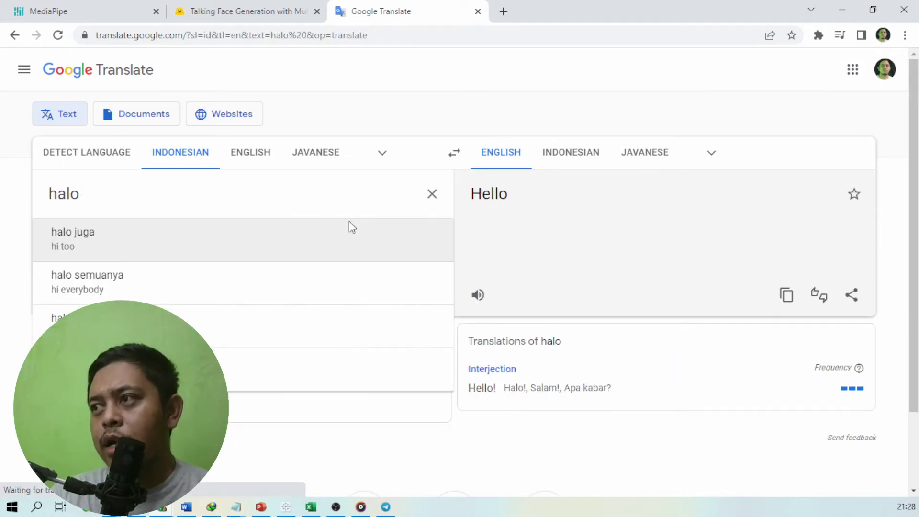
pyautogui.write('youtube,')
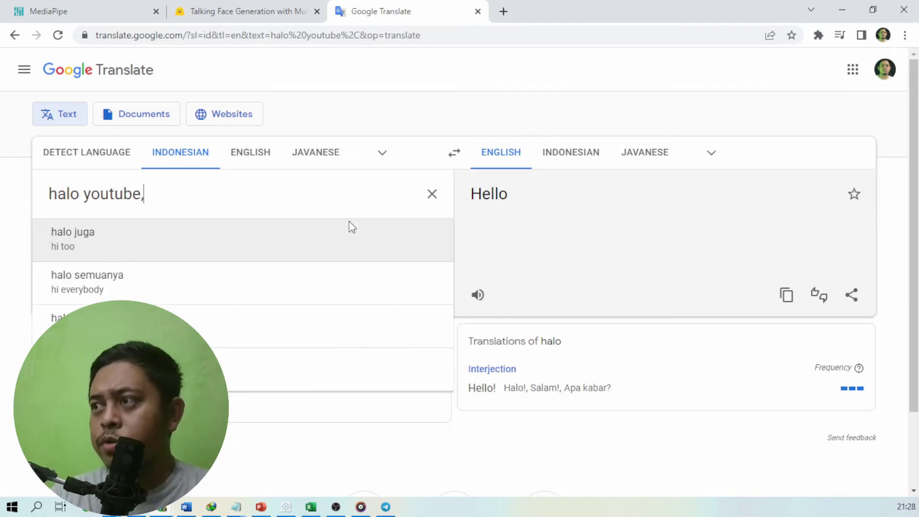
pyautogui.write(' saya adalah ')
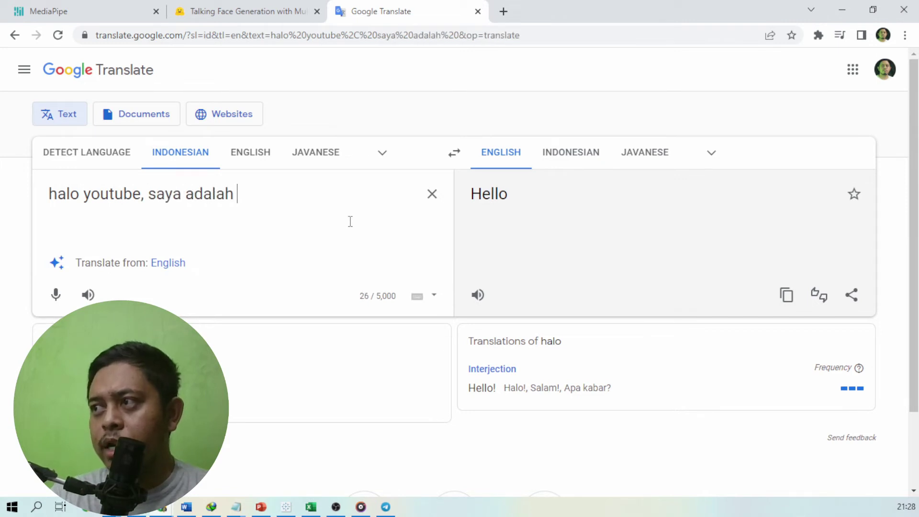
pyautogui.write('robot yan')
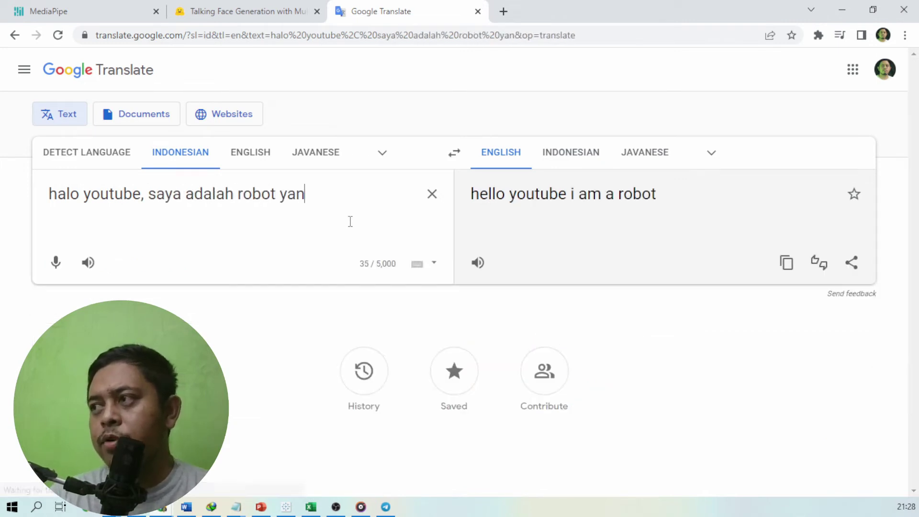
pyautogui.write('g bisa membacakan')
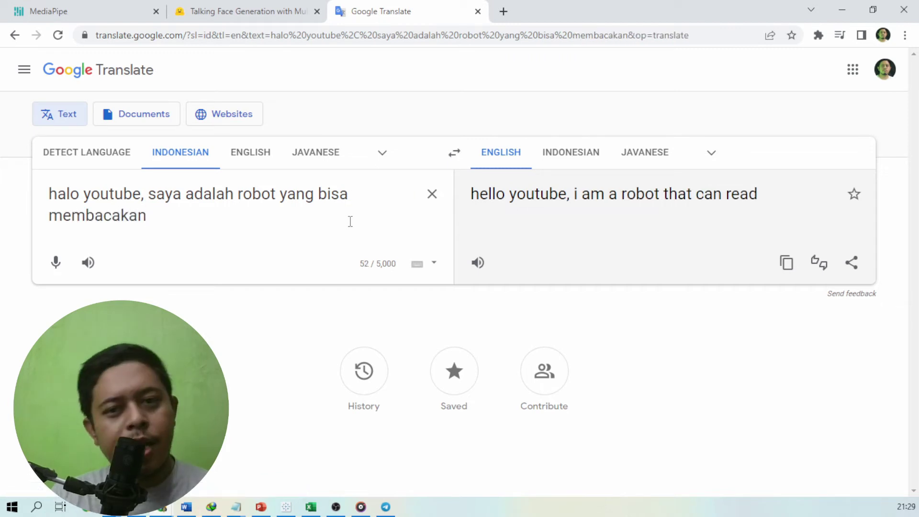
pyautogui.write(' te')
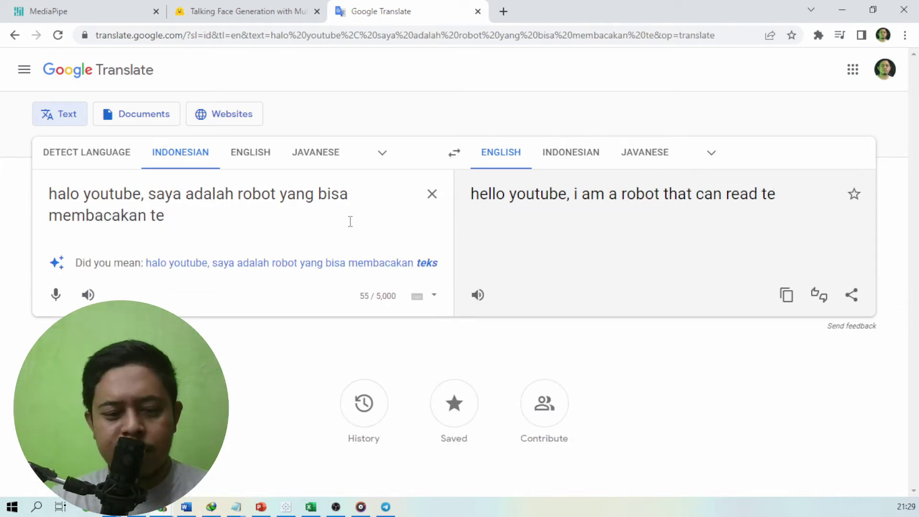
pyautogui.write('xt')
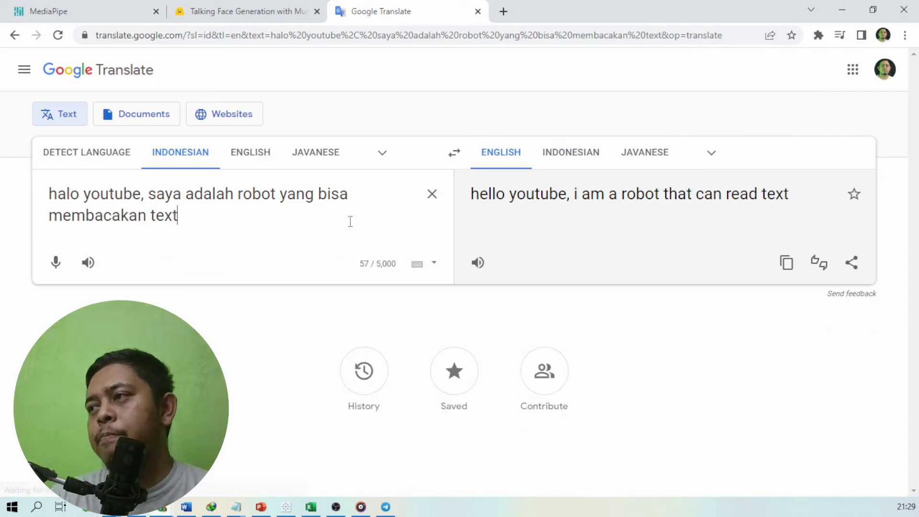
pyautogui.write(' sesai')
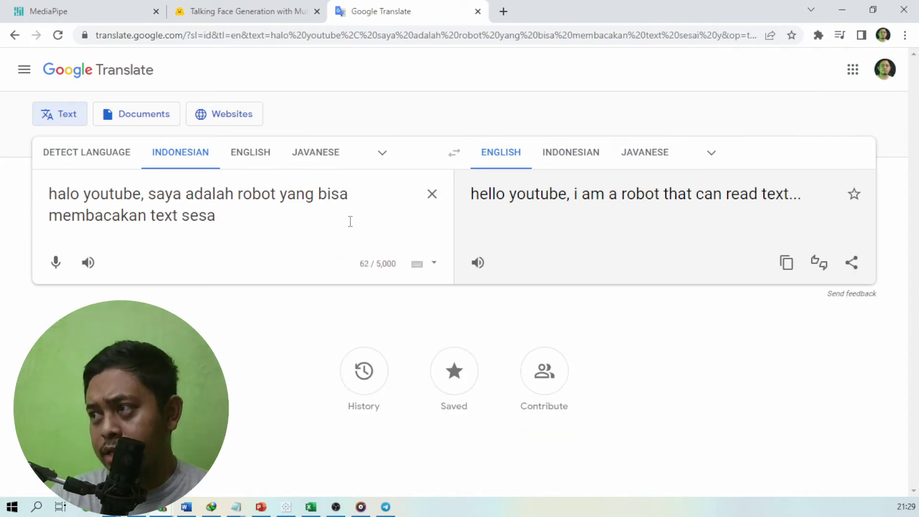
pyautogui.press('BackSpace')
pyautogui.write('uai yang a')
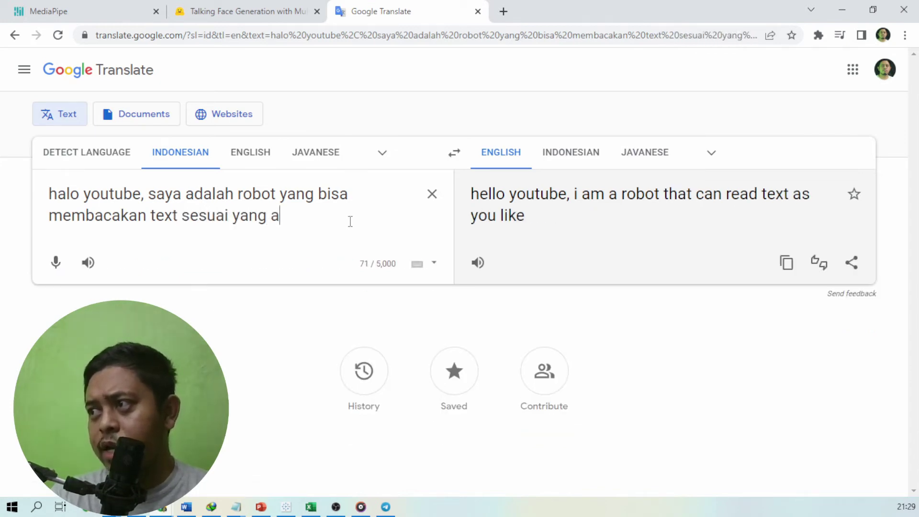
pyautogui.write('nda mau')
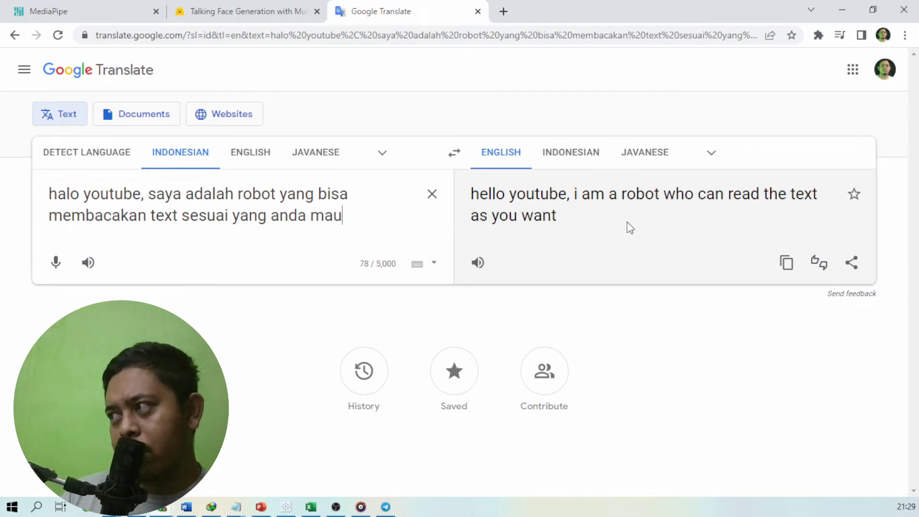
# Step: In the Indonesian sentence, replace "membacakan" with "mengucapkan" and "text" with "percakapan"
pyautogui.doubleClick(76, 220)
pyautogui.write('menguc')
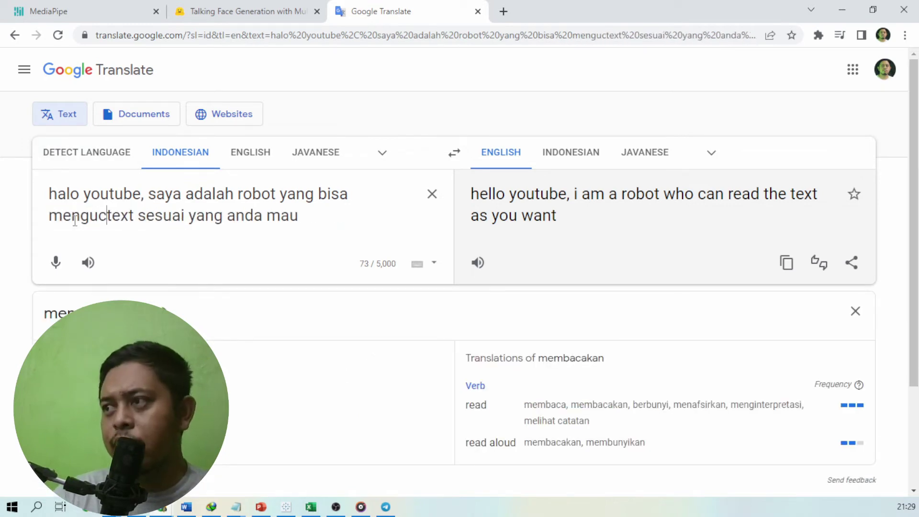
pyautogui.write('apkan')
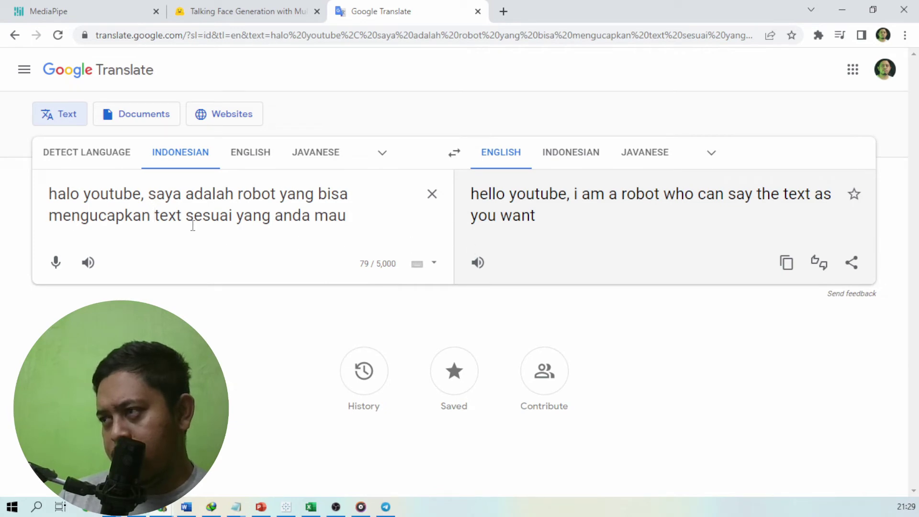
pyautogui.doubleClick(160, 215)
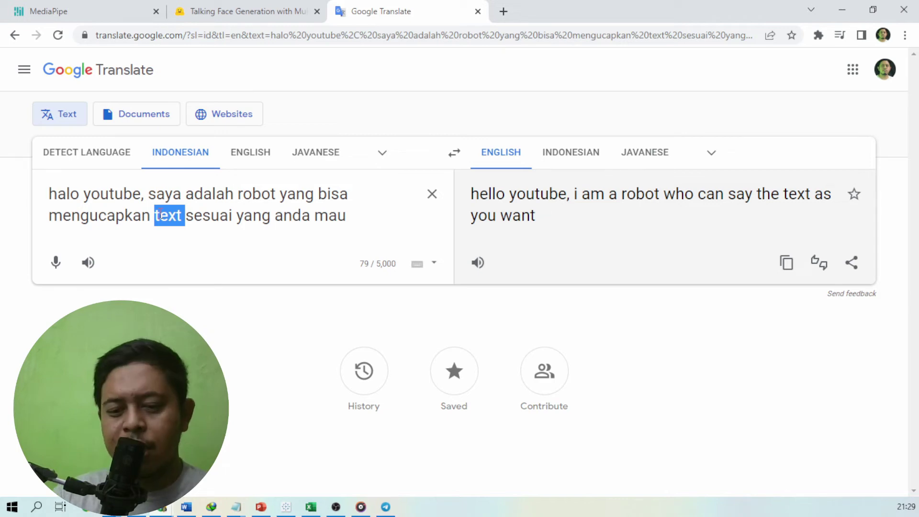
pyautogui.write('percakapan')
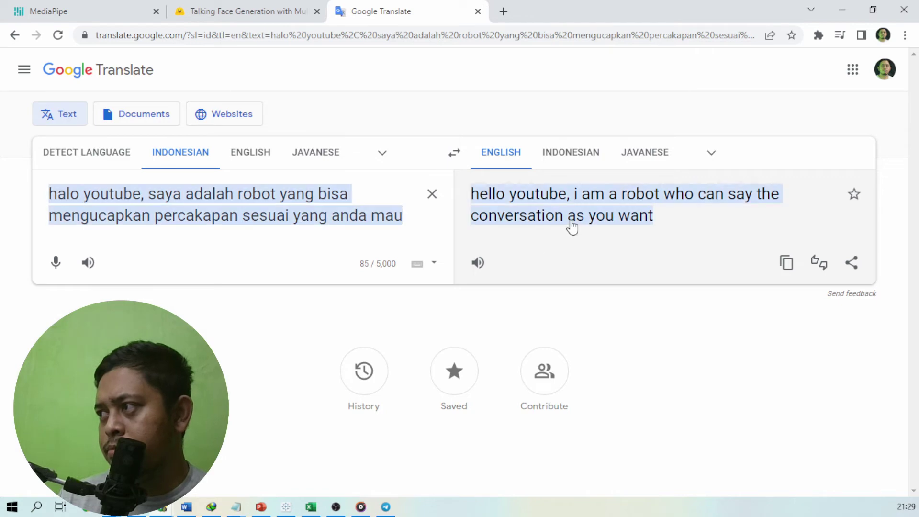
# Step: Choose the alternative English translation "hello youtube, i'm a robot that can say the conversation you want" and copy it
pyautogui.click(572, 226)
pyautogui.click(554, 283)
pyautogui.hotkey('ctrl', 'a')
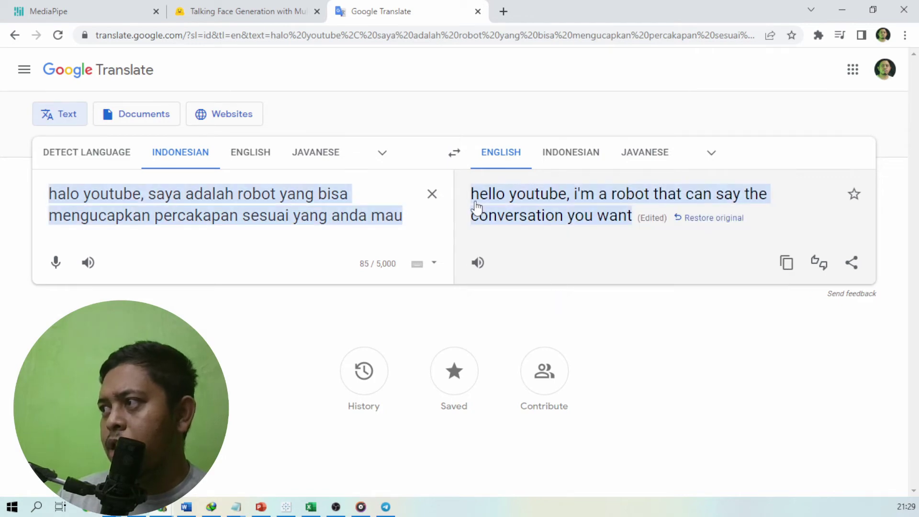
pyautogui.click(464, 196)
pyautogui.moveTo(463, 197); pyautogui.dragTo(630, 229)
pyautogui.hotkey('ctrl', 'c')
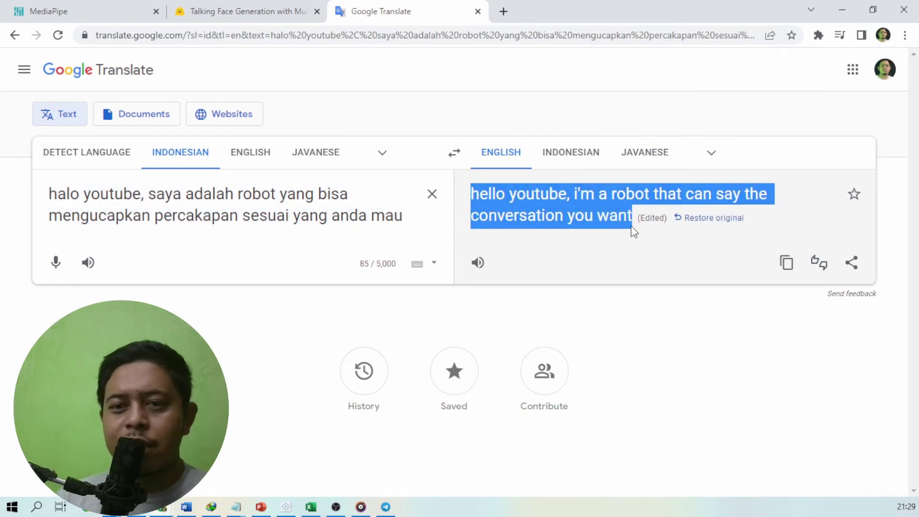
# Step: Replace the input text in the Hugging Face talking-face demo with the copied English translation
pyautogui.click(279, 13)
pyautogui.tripleClick(231, 236)
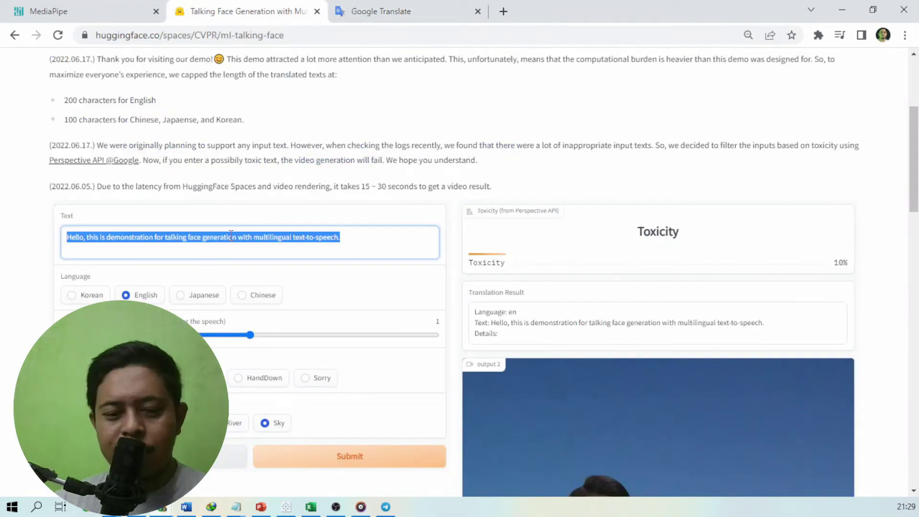
pyautogui.hotkey('ctrl', 'v')
# Step: Generate a new talking-face video of the custom text with the BothHand action and the River background
pyautogui.scroll(-1, 191, 234)
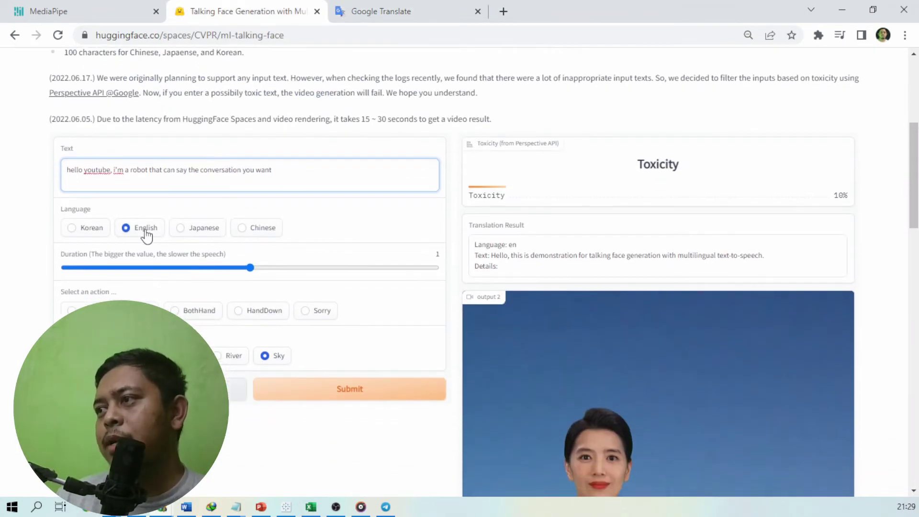
pyautogui.click(212, 318)
pyautogui.scroll(-3, 214, 326)
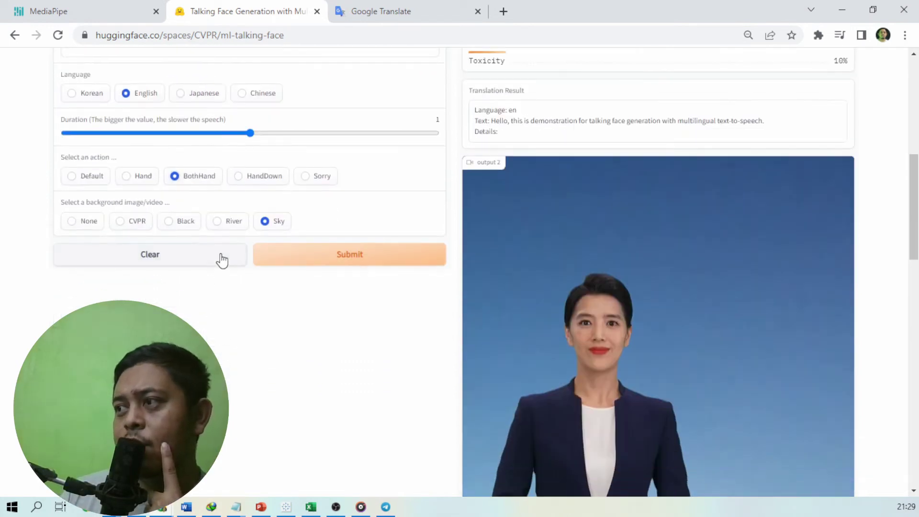
pyautogui.click(234, 223)
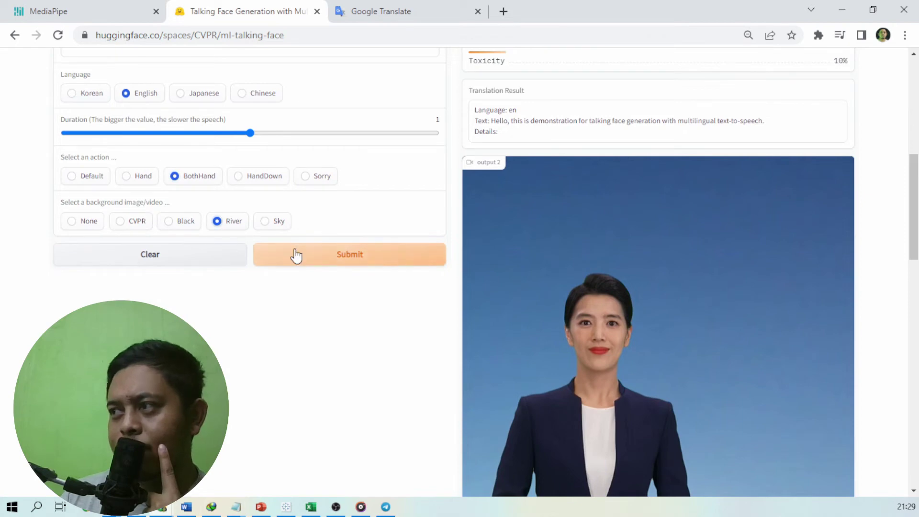
pyautogui.click(367, 271)
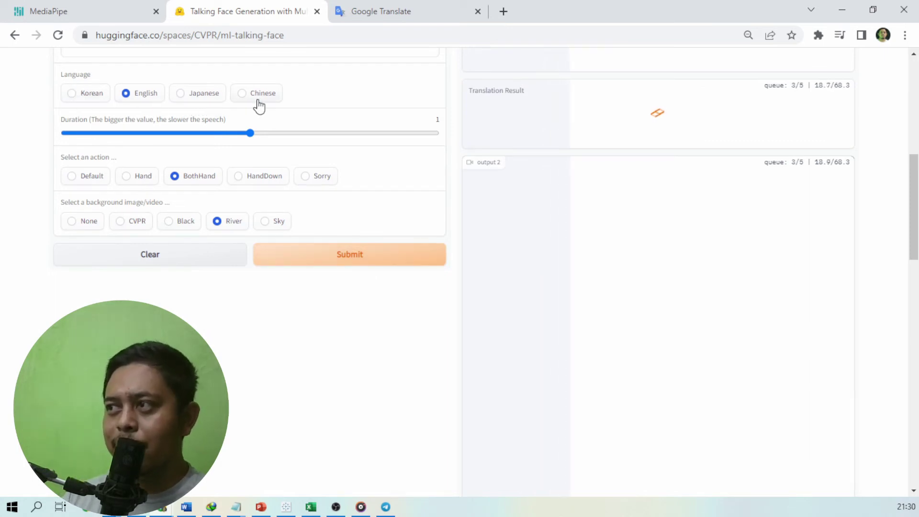
pyautogui.scroll(5, 239, 239)
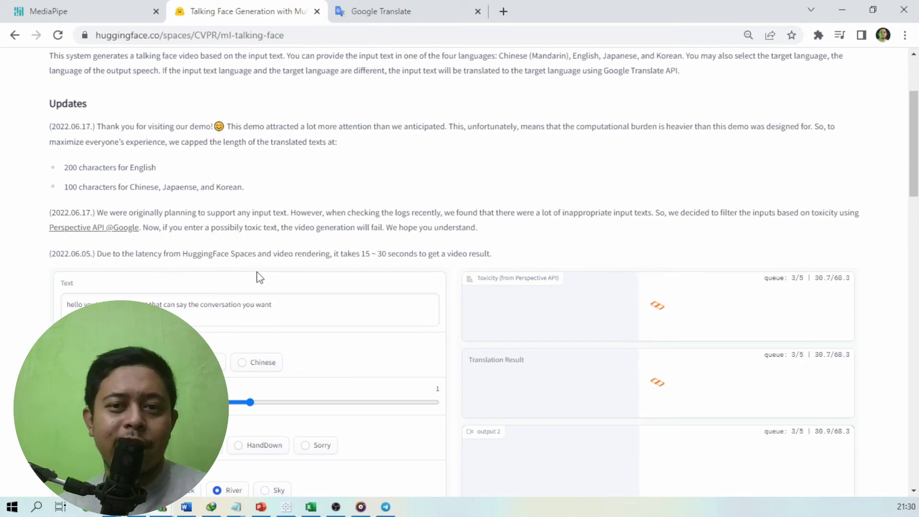
pyautogui.scroll(-5, 390, 285)
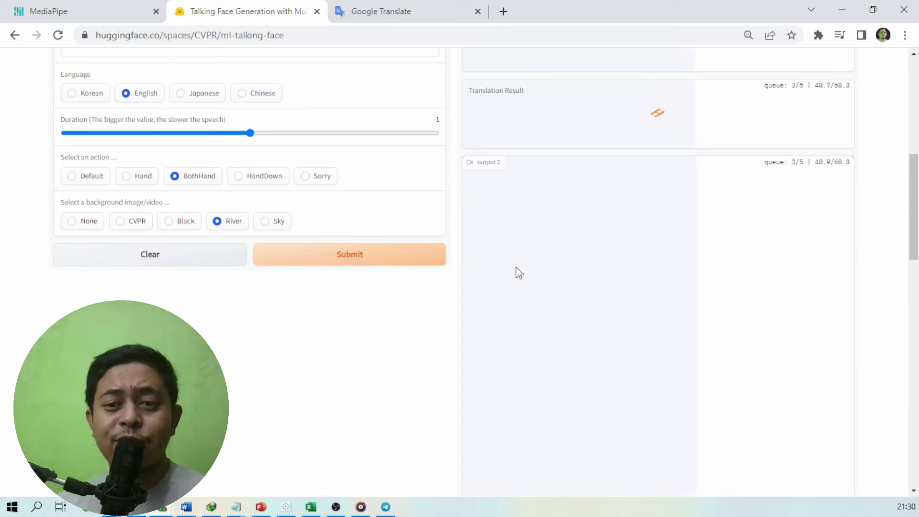
pyautogui.scroll(3, 523, 262)
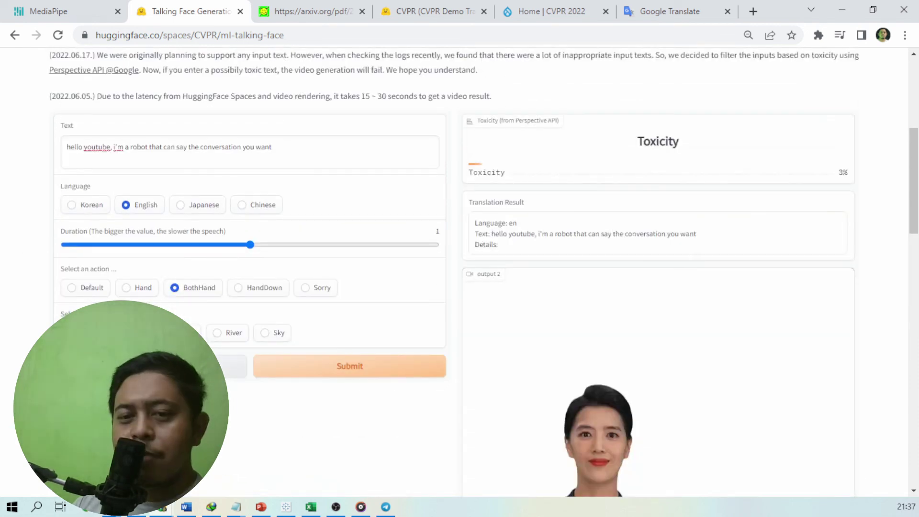
# Step: Open the generated custom-speech video with the plain white background in full screen and play it repeatedly
pyautogui.scroll(-9, 799, 470)
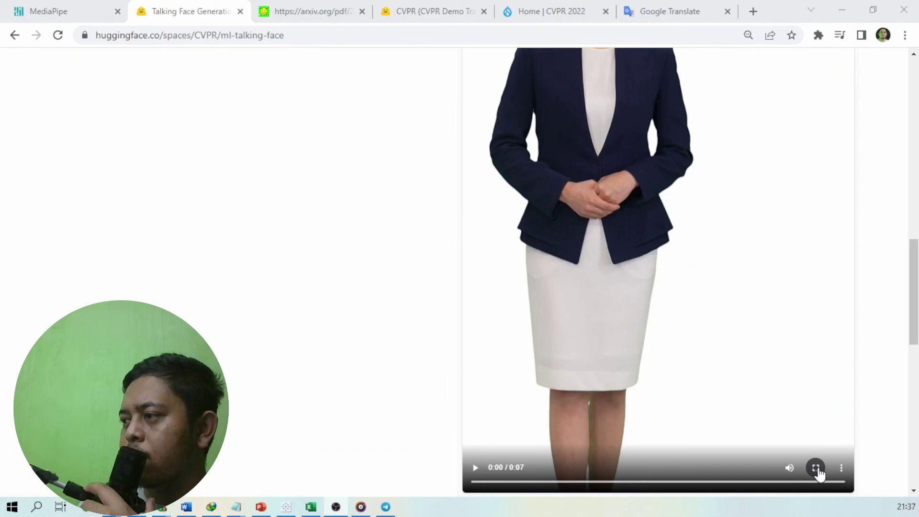
pyautogui.click(815, 468)
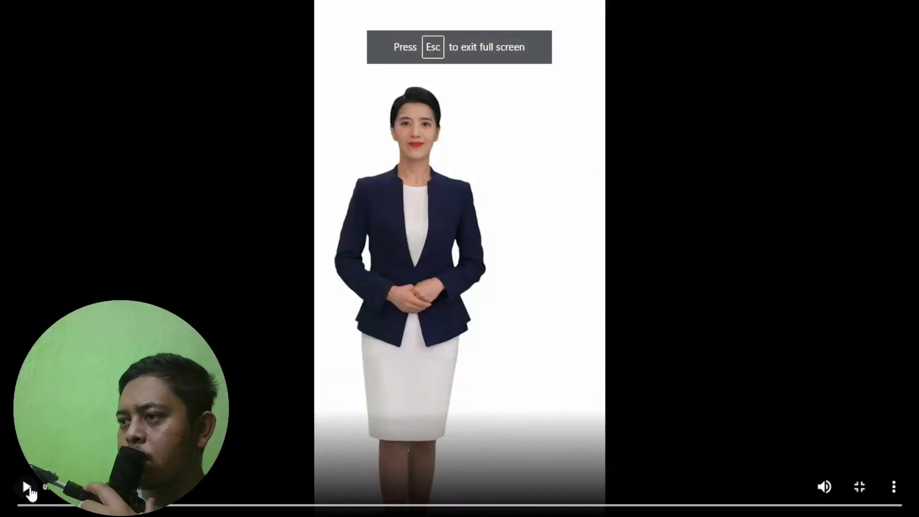
pyautogui.click(27, 491)
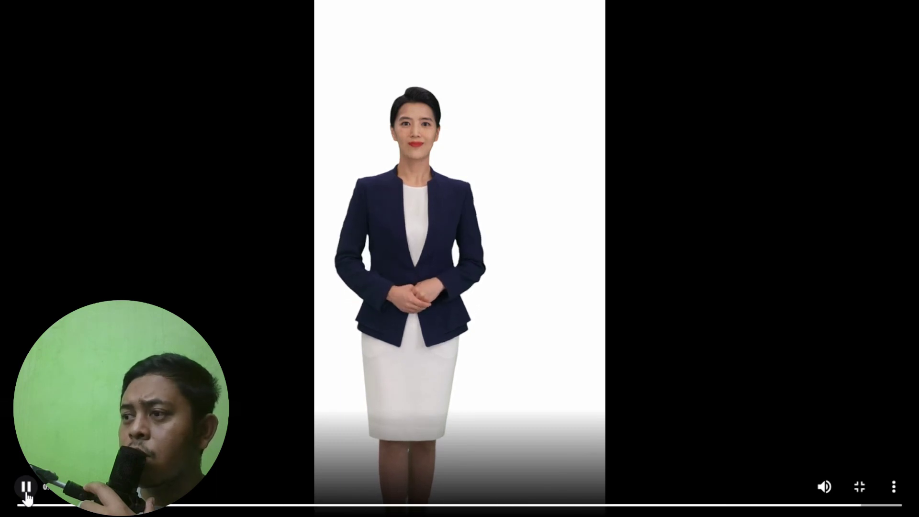
pyautogui.click(29, 494)
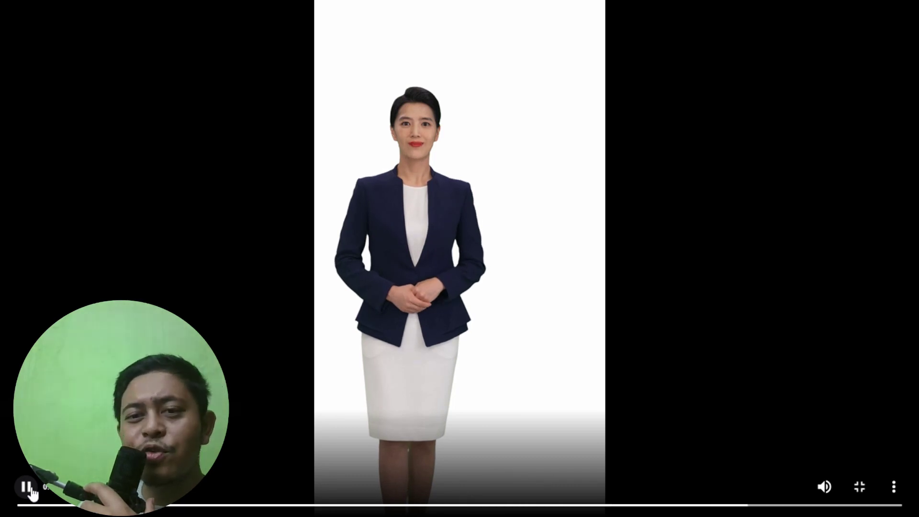
pyautogui.click(31, 491)
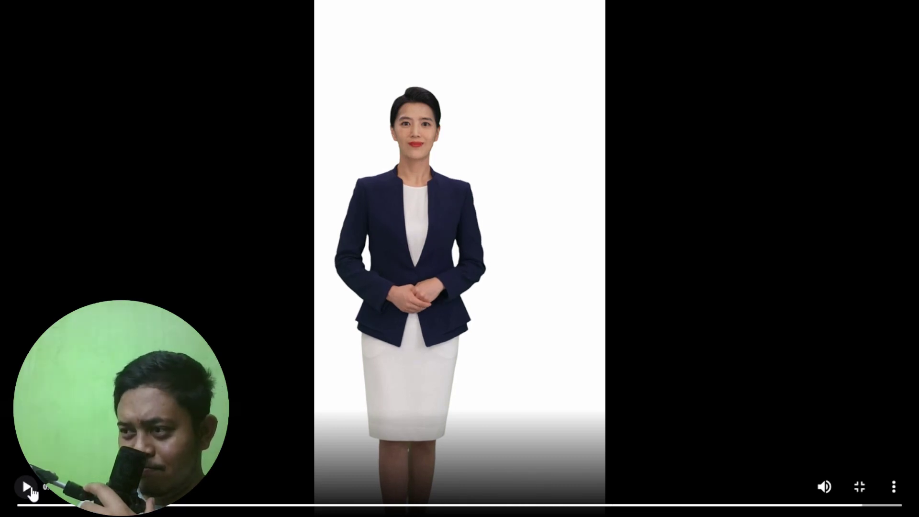
pyautogui.click(30, 488)
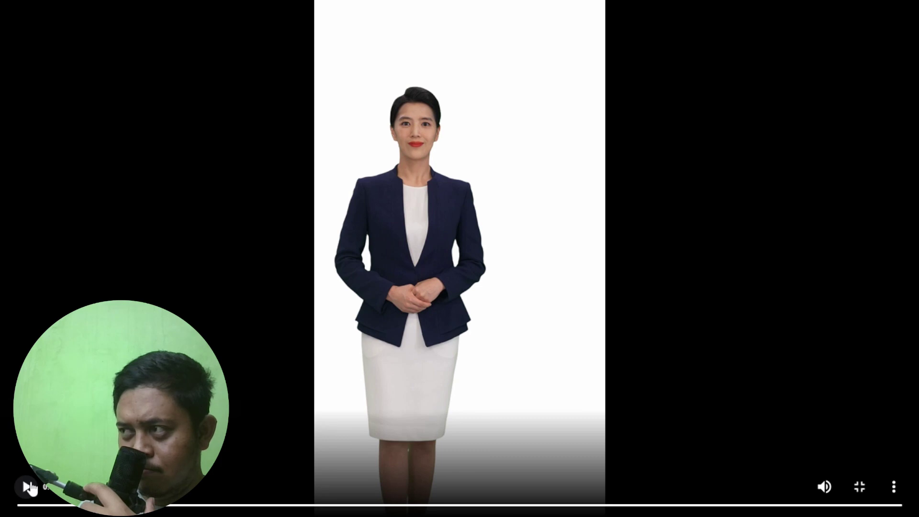